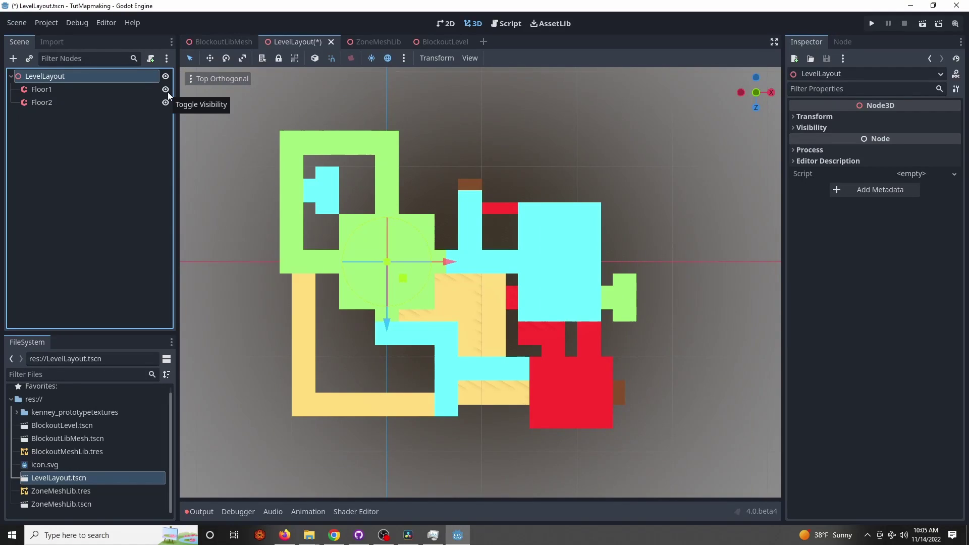
- Compare the layout's two floors by toggling Floor1's visibility, and examine the BlockoutLevel map in 3D and the Level Design Book's layout page
left_click(167, 92)
left_click(168, 92)
left_click(168, 91)
left_click(168, 92)
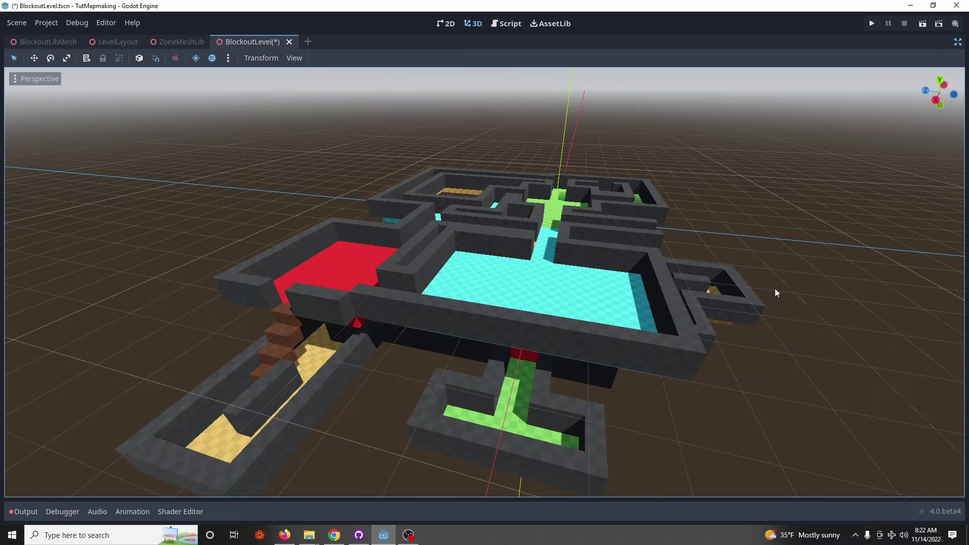
middle_click_drag(774, 288, 629, 291)
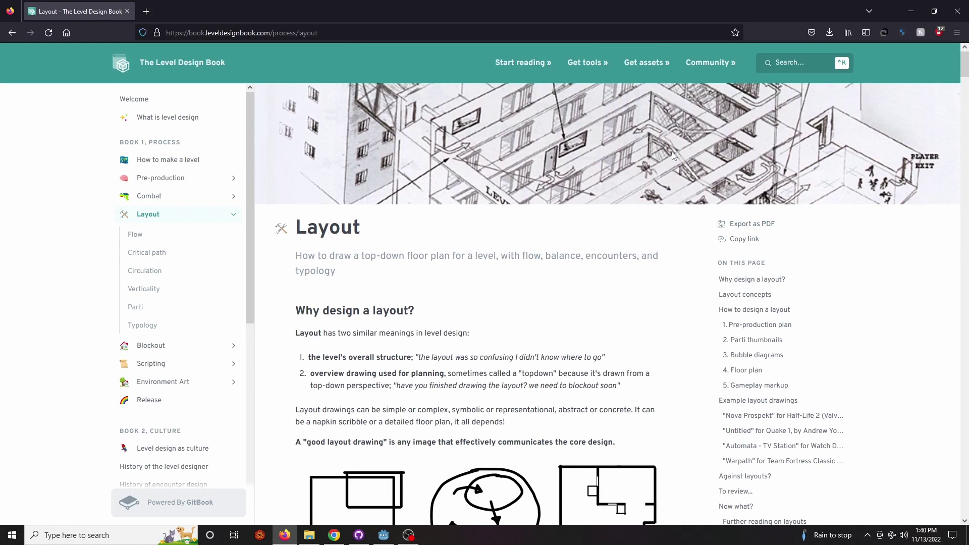
middle_click(672, 151)
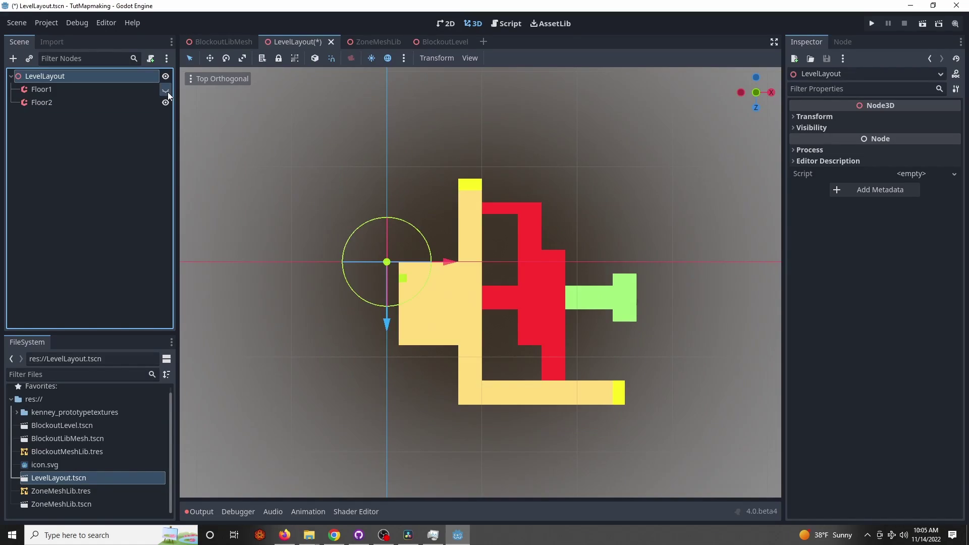
left_click(166, 90)
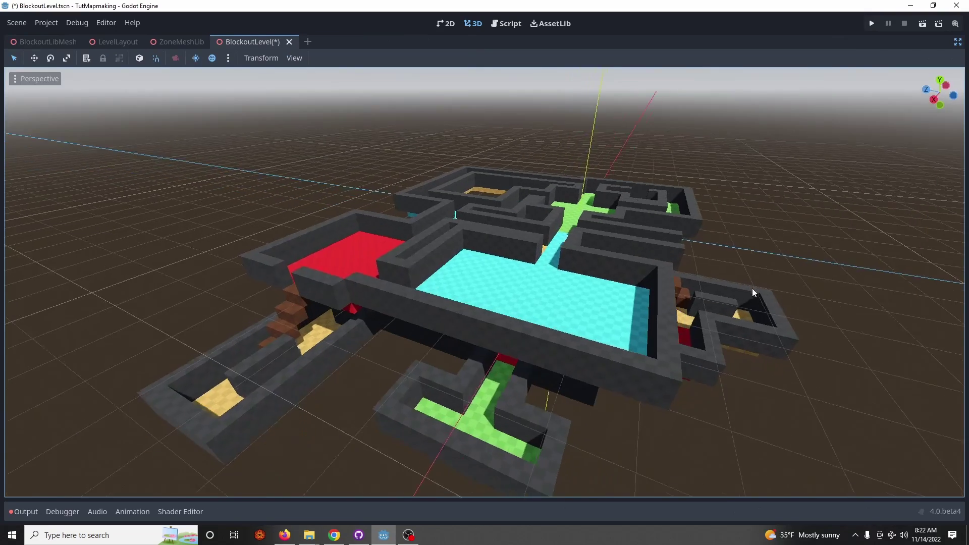
middle_click_drag(752, 289, 801, 280)
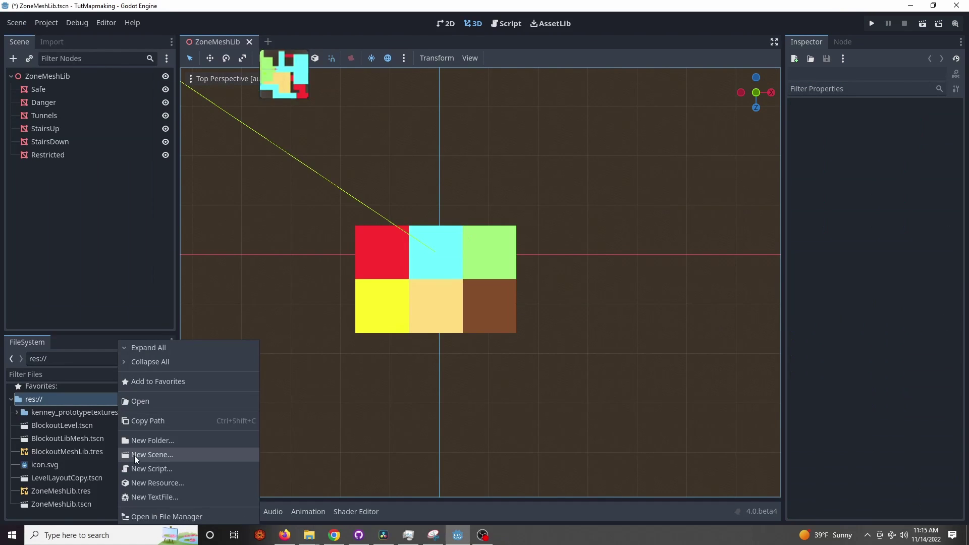
- Create a new 3D scene named LevelLayout in the project root
left_click(134, 455)
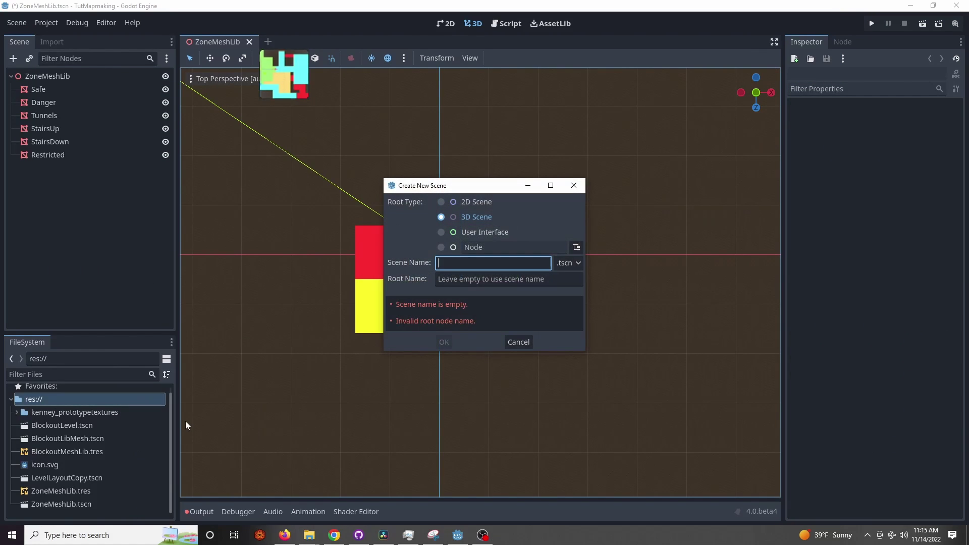
type("LevelLayout")
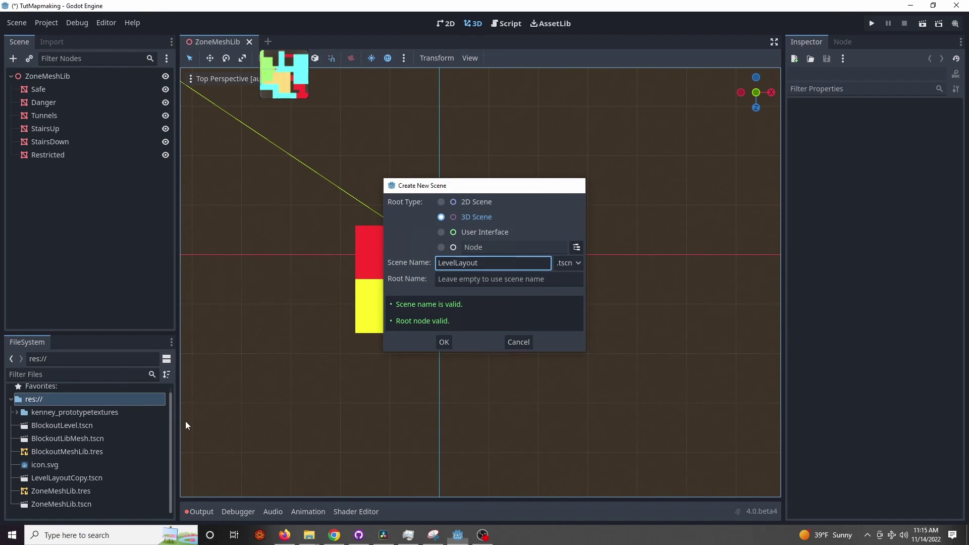
key("Return")
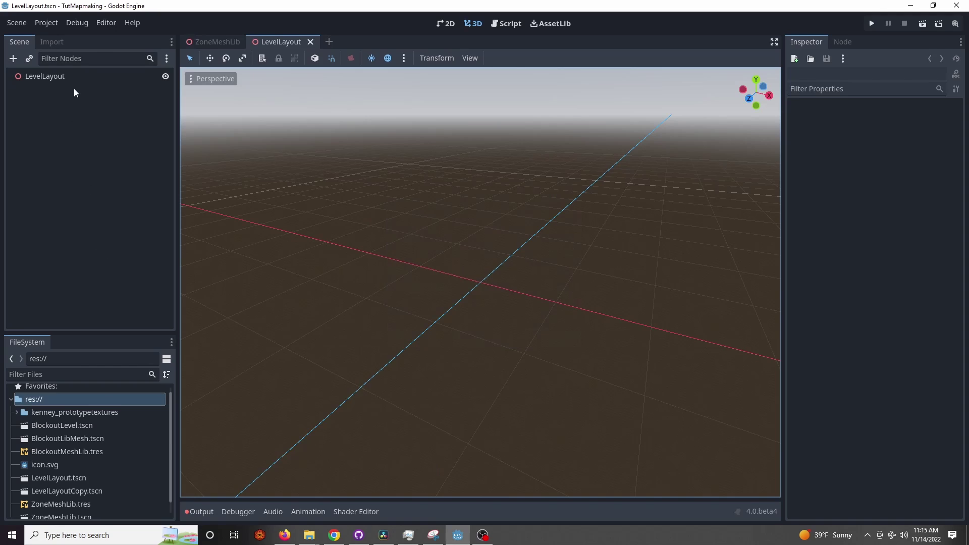
- Add a GridMap node under the LevelLayout root and rename it Floor1
left_click(83, 79)
right_click(83, 79)
left_click(98, 84)
type("g")
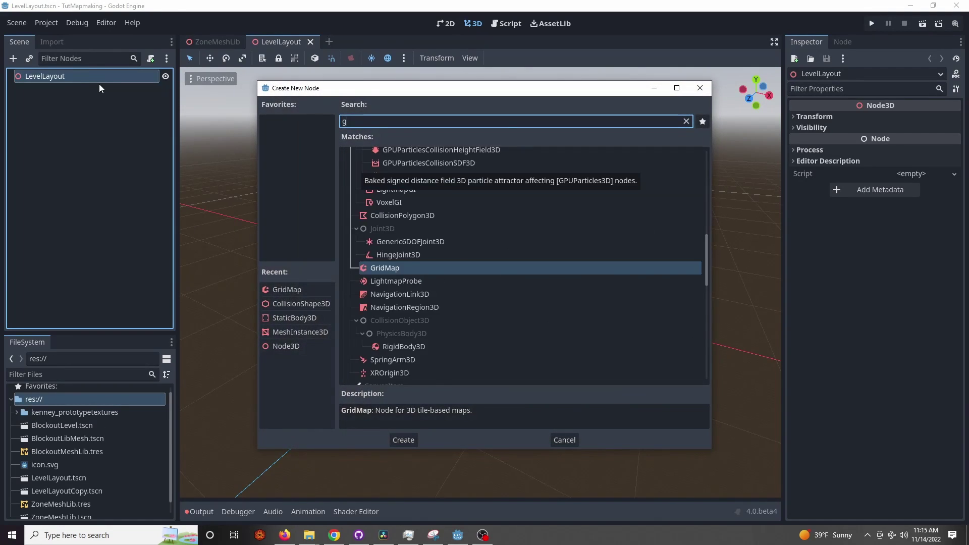
type("ridmap")
key("Return")
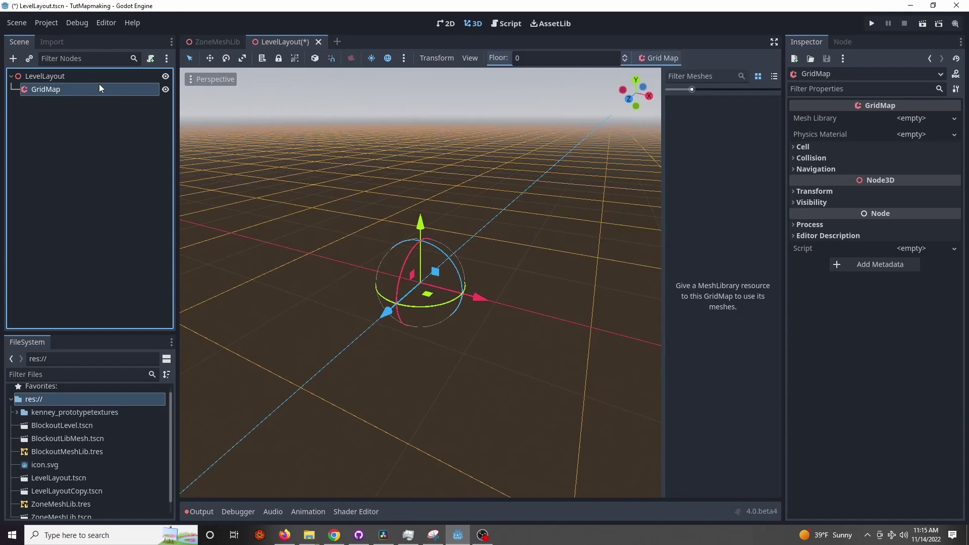
double_click(96, 90)
type("Floor1")
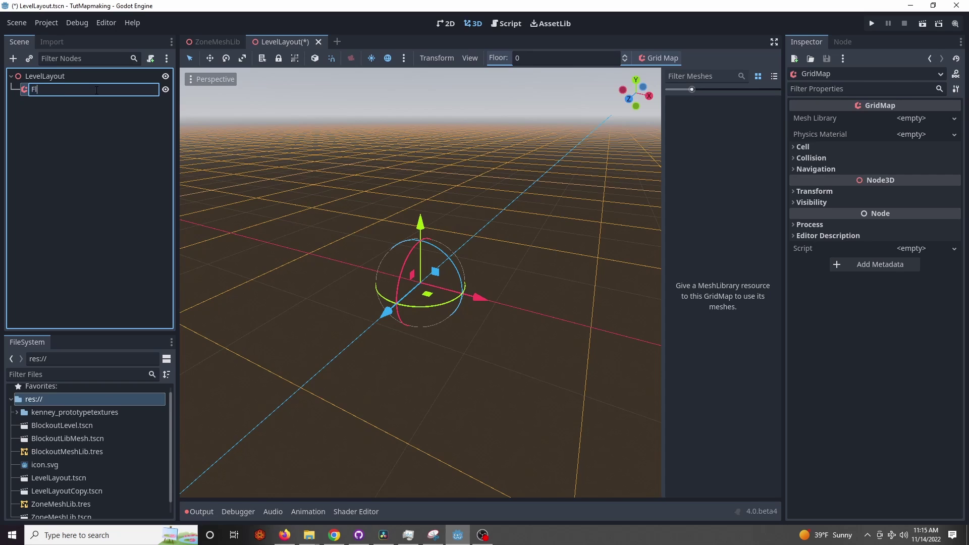
key("Return")
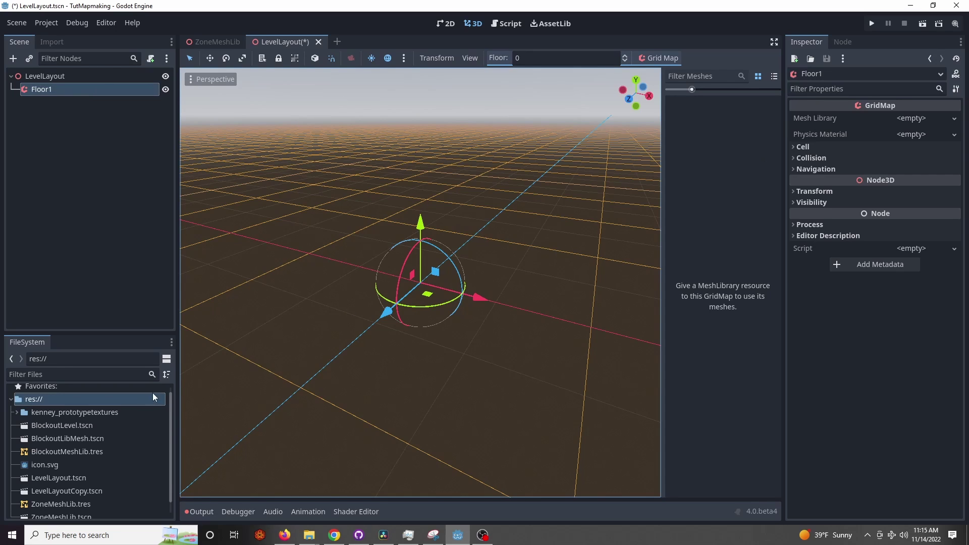
- Assign ZoneMeshLib.tres as Floor1's mesh library and set its cell size to 1 m on x, y and z
left_click_drag(73, 505, 878, 127)
left_click(860, 145)
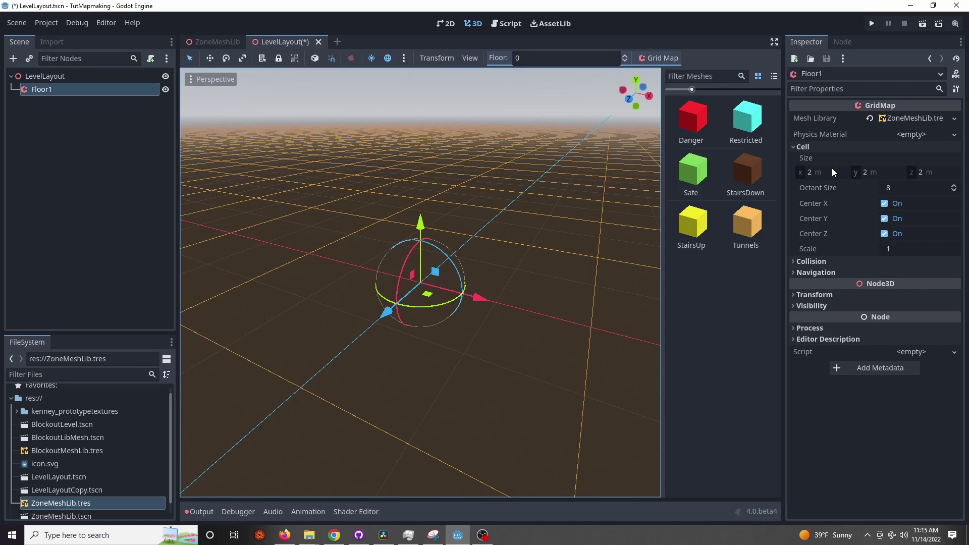
left_click(833, 169)
type("1")
key("Tab")
type("1")
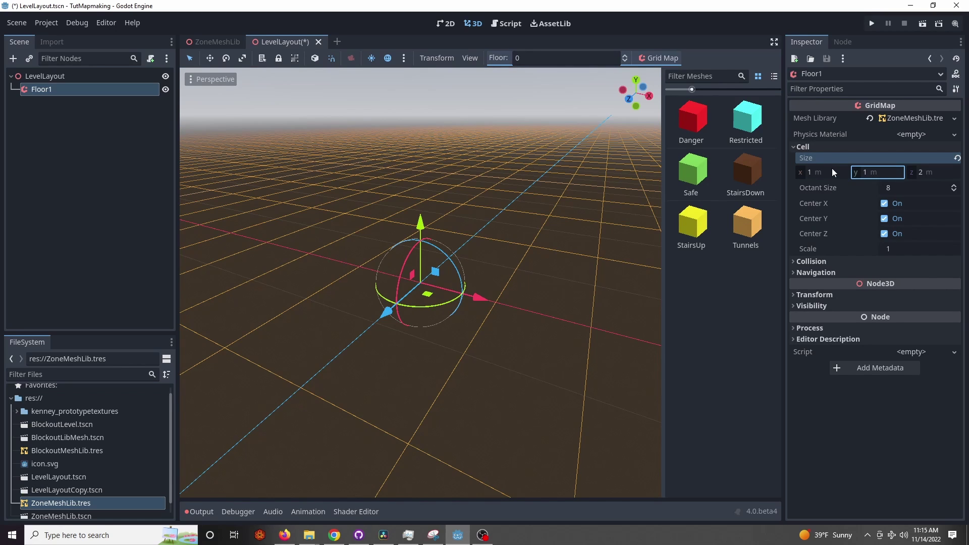
key("Tab")
type("1")
- Fill an 8 by 8 cell Safe room centred on the origin and paint a two-cell-wide doorway on each side
left_click(202, 79)
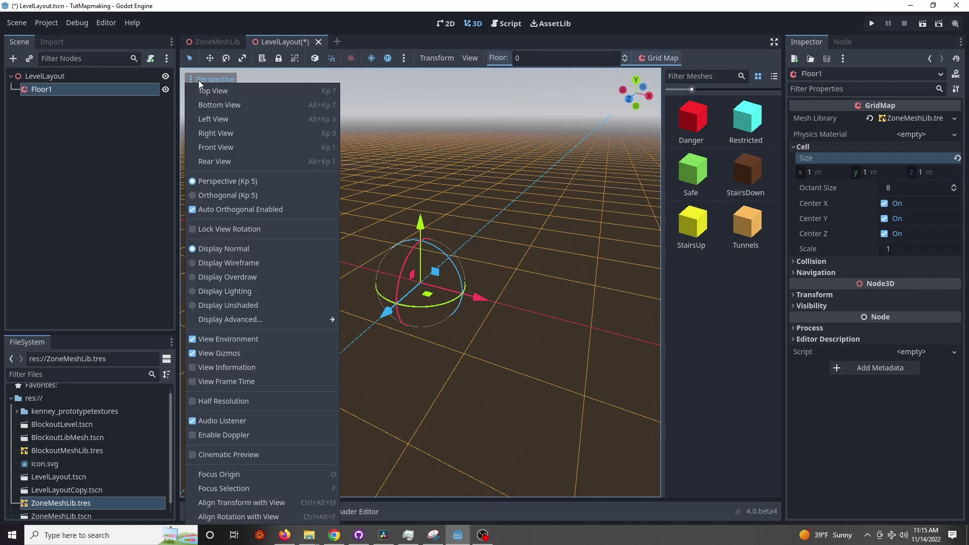
left_click(205, 92)
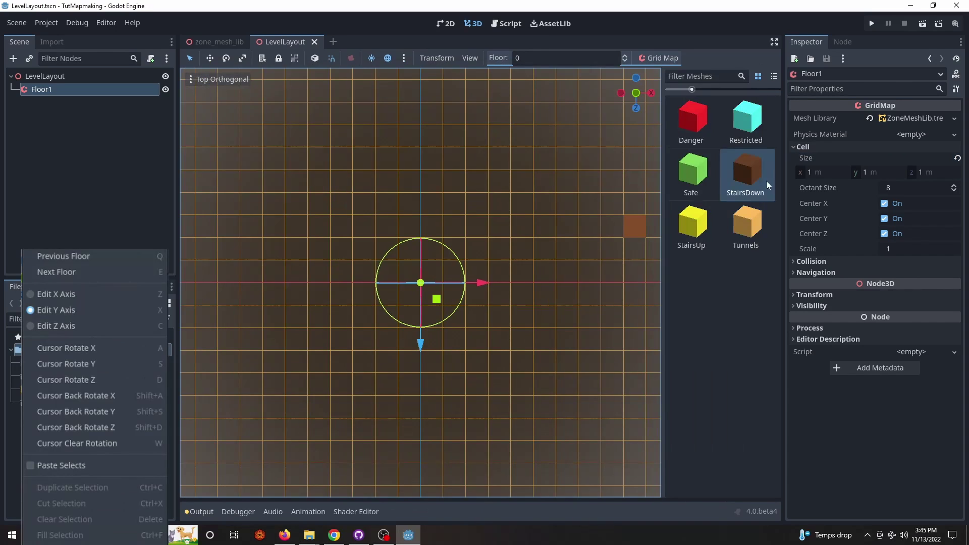
left_click(691, 171)
left_click_drag(368, 202, 508, 362, "shift")
key("ctrl+f")
scroll(507, 362, "down", 2)
left_click_drag(412, 209, 428, 209)
left_click_drag(347, 275, 347, 290)
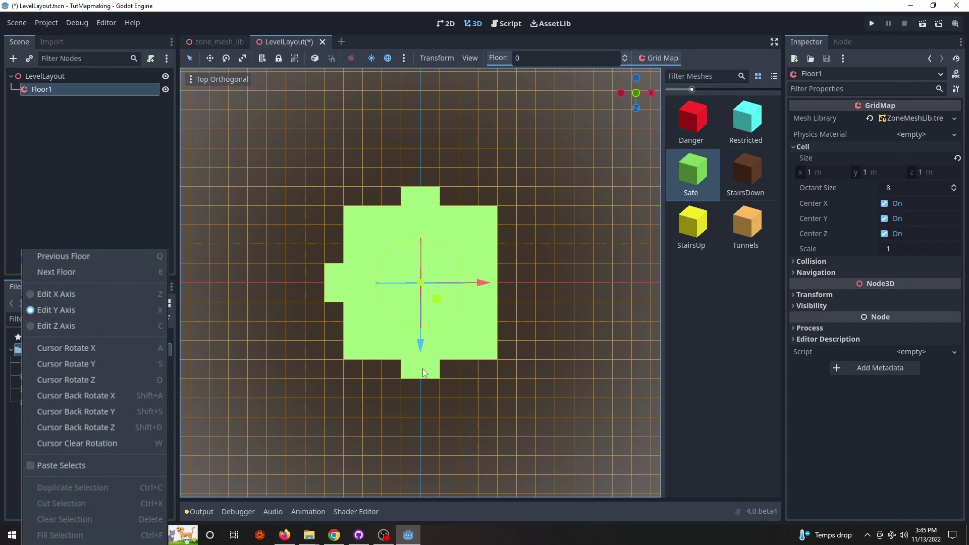
left_click_drag(494, 275, 494, 291)
left_click_drag(412, 357, 428, 357)
- Paint a Safe corridor looping from the central room's upper doorway to its left one, with a small Restricted room inside the loop
mouse_move(412, 193)
left_mouse_down()
mouse_move(412, 147)
mouse_move(289, 283)
mouse_move(410, 108)
mouse_move(289, 111)
mouse_move(426, 111)
left_mouse_up()
left_click(746, 121)
mouse_move(314, 184)
left_mouse_down()
mouse_move(348, 185)
mouse_move(339, 210)
left_mouse_up()
- Paint a Restricted corridor from the central room's right doorway that branches upward, and cap the branch with StairsDown cells
mouse_move(559, 290)
left_mouse_down()
mouse_move(517, 291)
mouse_move(567, 277)
mouse_move(549, 251)
mouse_move(542, 202)
left_mouse_up()
left_click(746, 174)
left_click(538, 174)
scroll(538, 175, "down", 2)
- Extend the Restricted corridor to the right and fill a 7 by 10 cell Restricted room at its end
left_click(746, 121)
left_click_drag(545, 283, 593, 283)
left_click_drag(553, 225, 619, 329, "shift")
key("ctrl+f")
scroll(588, 405, "up", 1)
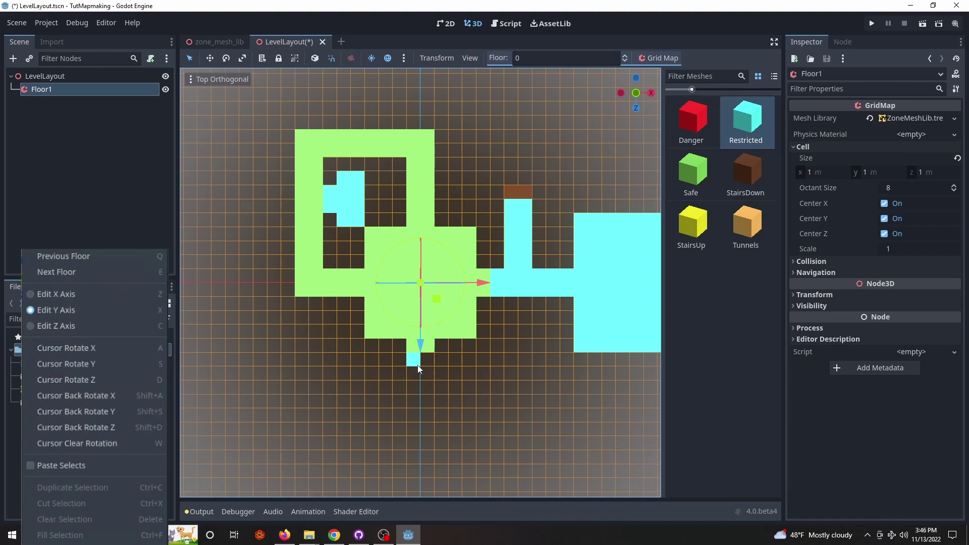
- Paint a Restricted corridor from the central room's lower doorway and an L-shaped Tunnels corridor leading to it from the Safe loop's lower-left corner
mouse_move(417, 359)
left_mouse_down()
mouse_move(497, 360)
mouse_move(484, 413)
left_mouse_up()
scroll(483, 413, "down", 1)
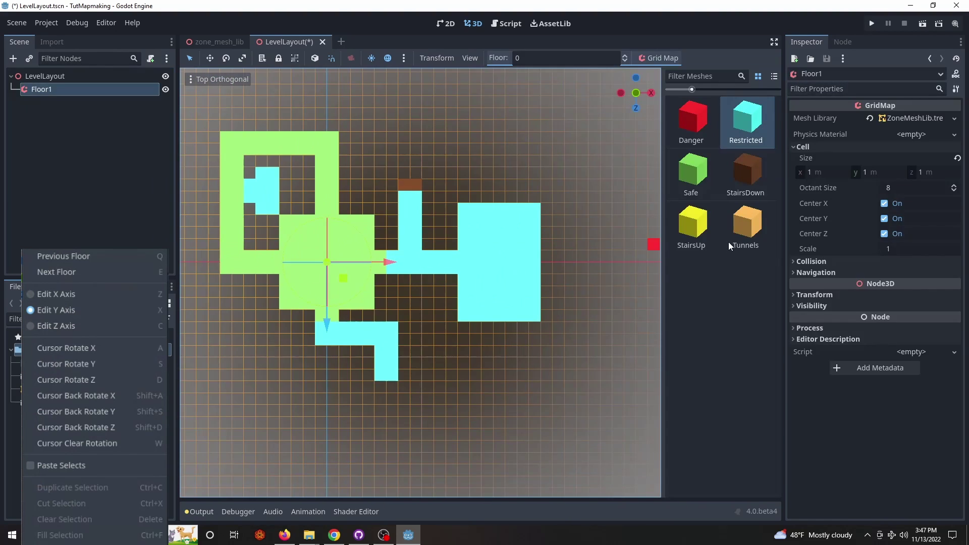
left_click(730, 245)
mouse_move(250, 279)
left_mouse_down()
mouse_move(248, 383)
mouse_move(241, 284)
mouse_move(244, 406)
mouse_move(373, 404)
left_mouse_up()
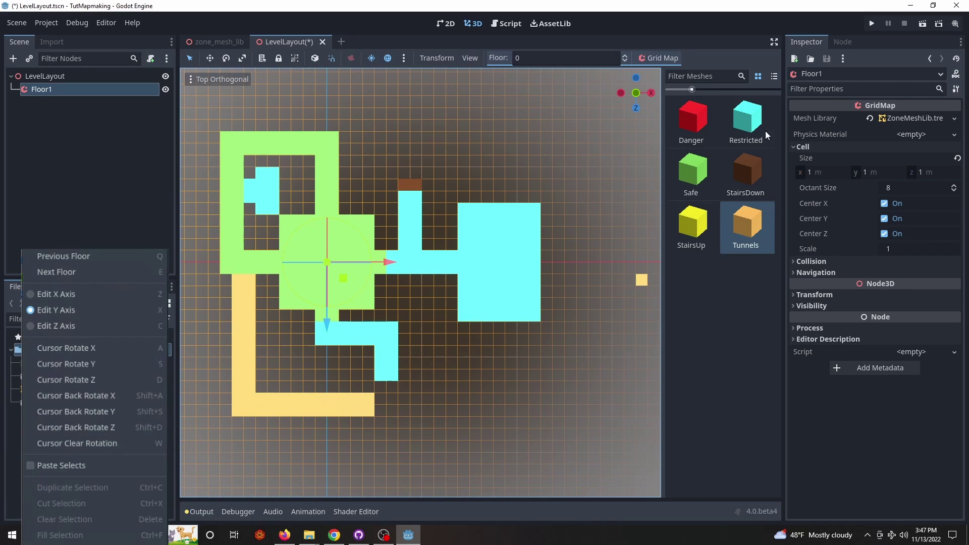
- Extend the lower Restricted corridor down and to the right, and fill a 7 by 6 cell Danger room at its right end
left_click(746, 121)
left_click(404, 363)
left_click(692, 121)
mouse_move(410, 364)
left_mouse_down()
mouse_move(476, 406)
mouse_move(503, 374)
mouse_move(540, 419)
left_mouse_up()
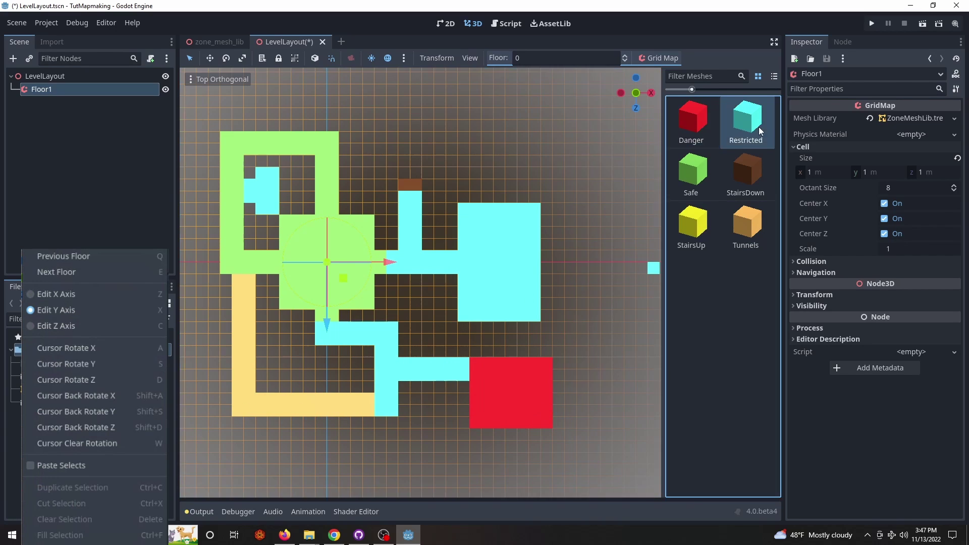
- Paint a Danger passage joining the Danger room to the large Restricted room, and place StairsDown cells on the Danger room's right side
left_click_drag(529, 354, 536, 325)
left_click(746, 171)
left_click(563, 393)
- Paint a vertical Tunnels corridor between the upper and lower Restricted corridors and save the scene
left_click(746, 227)
left_click_drag(434, 285, 434, 349)
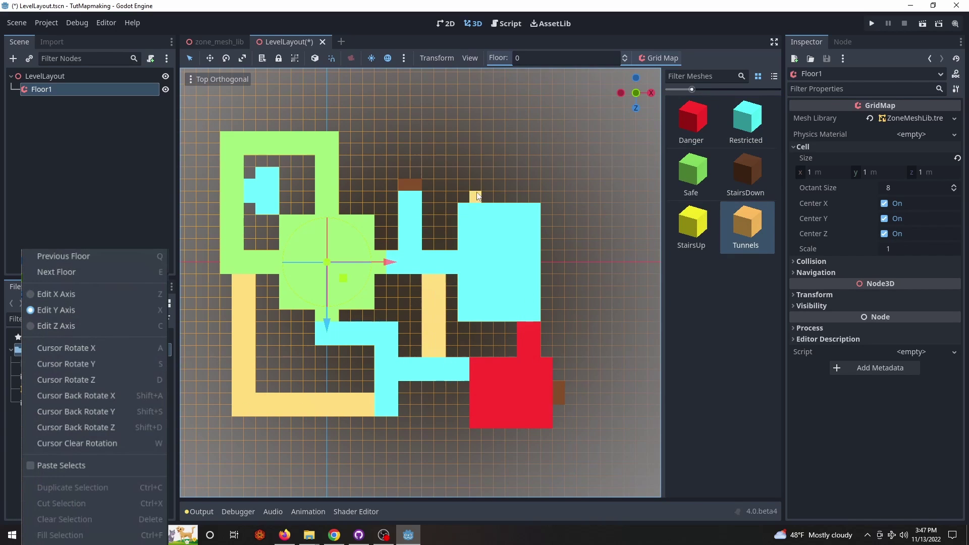
key("ctrl+s")
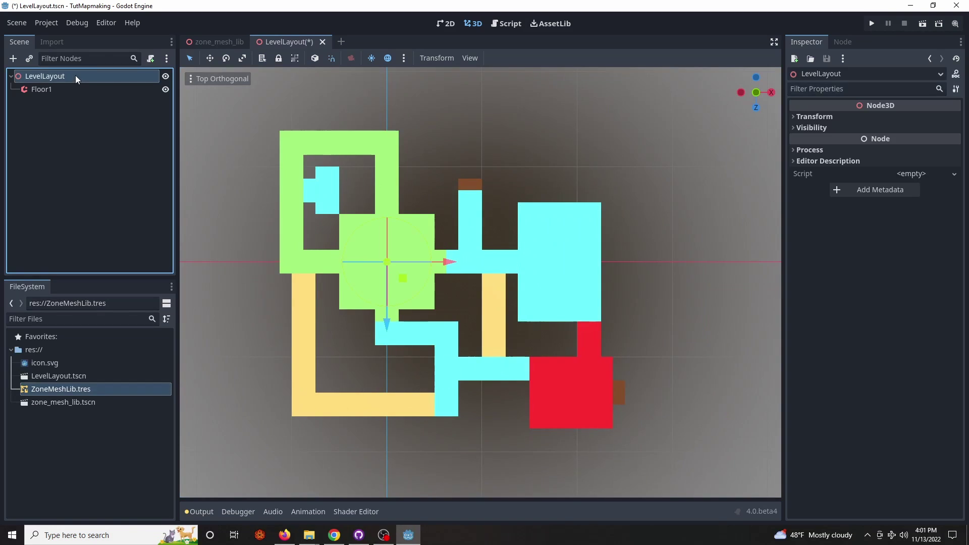
- Duplicate the Floor1 GridMap and delete all painted cells from the copy
left_click(76, 89)
key("ctrl+d")
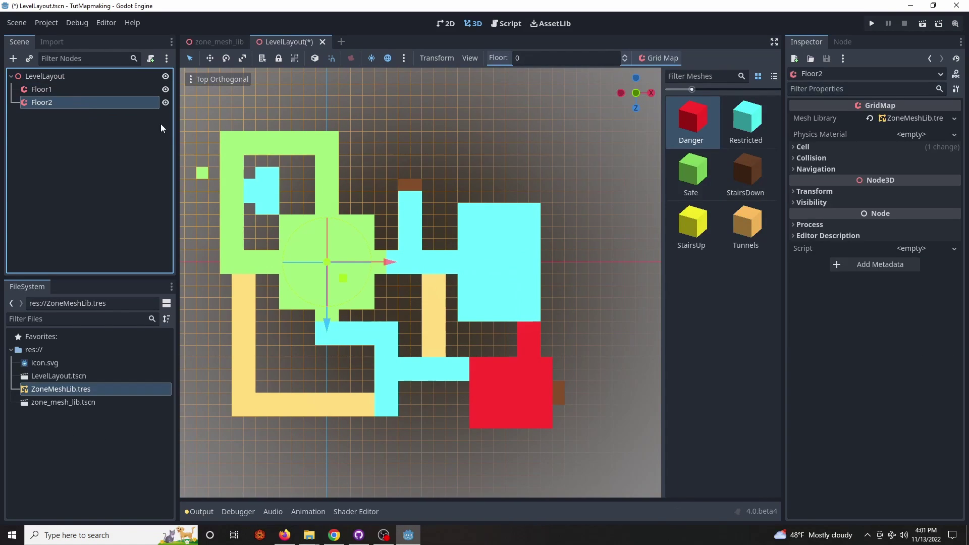
left_click_drag(199, 111, 616, 467, "shift")
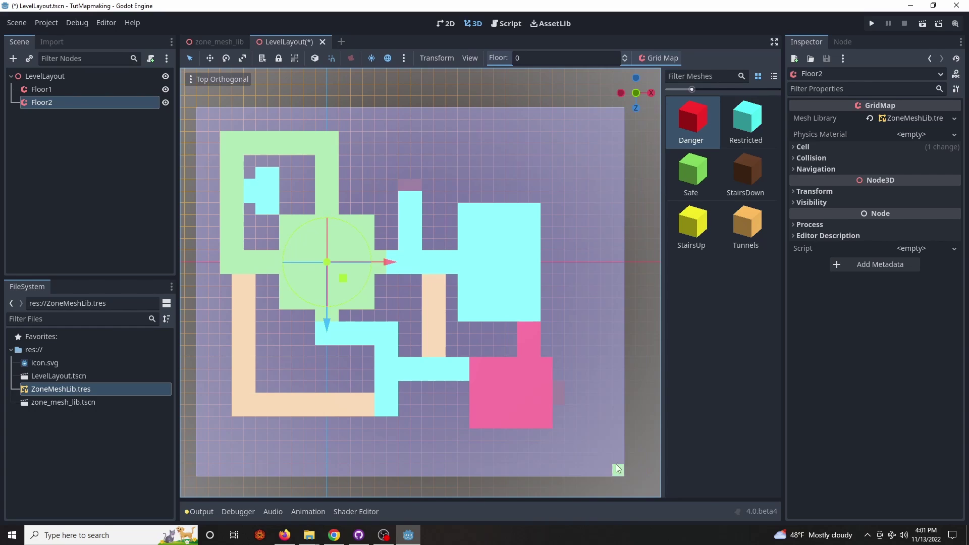
key("Delete")
- Set the grid editing floor to -1 for Floor2
left_click(537, 59)
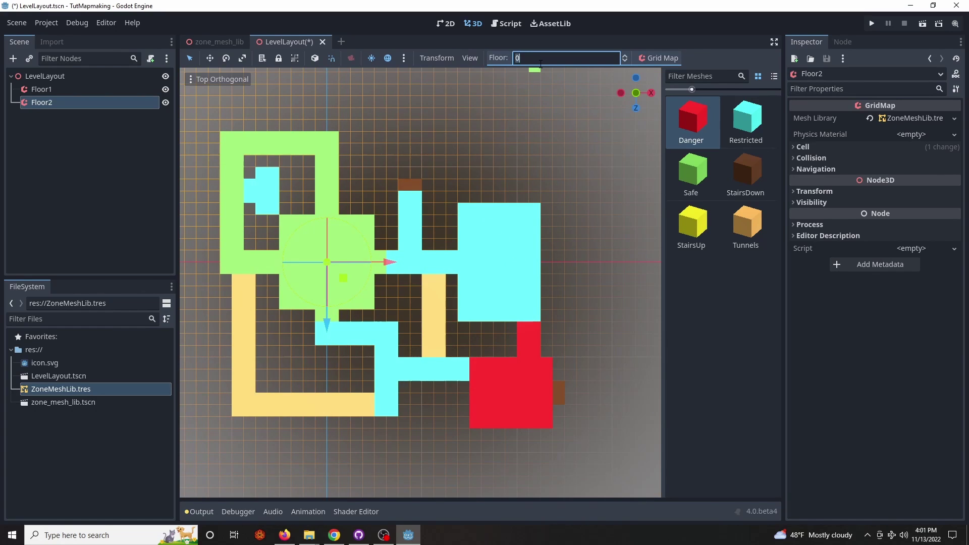
type("-1")
key("Return")
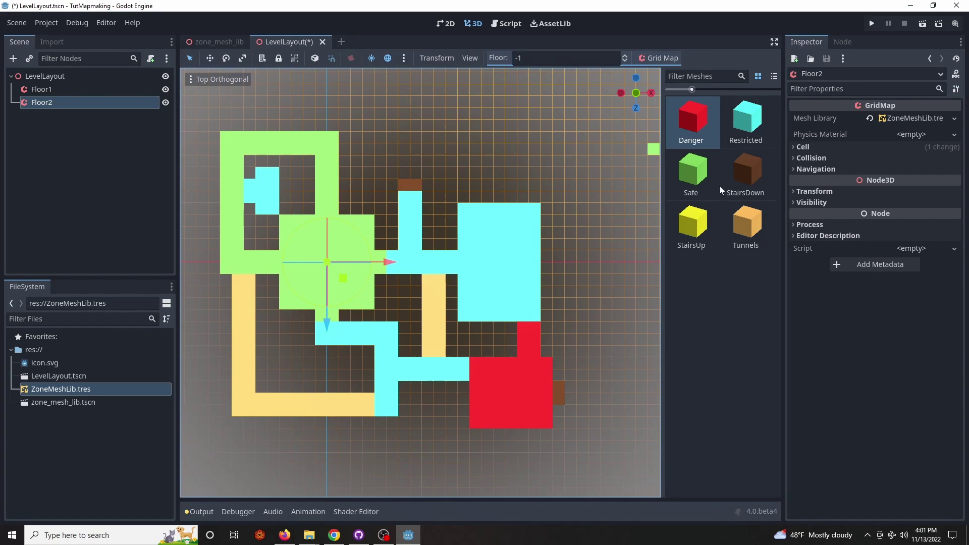
- Fill a large Danger rectangle on Floor2 beneath the left part of the layout
left_click(712, 181)
left_click(701, 130)
left_click_drag(216, 115, 431, 429, "shift")
key("ctrl+f")
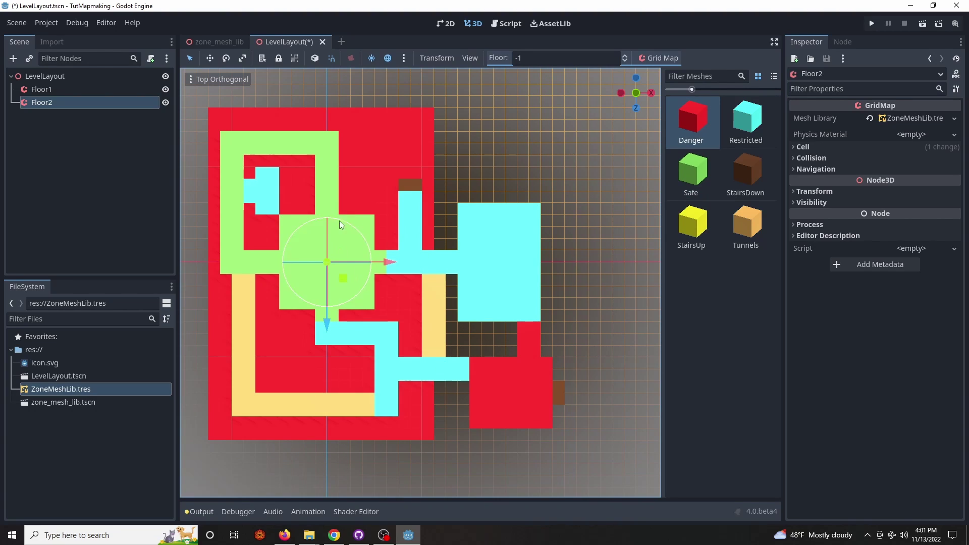
- Toggle the visibility of Floor1 and Floor2 to compare the two levels
left_click(165, 89)
left_click(166, 104)
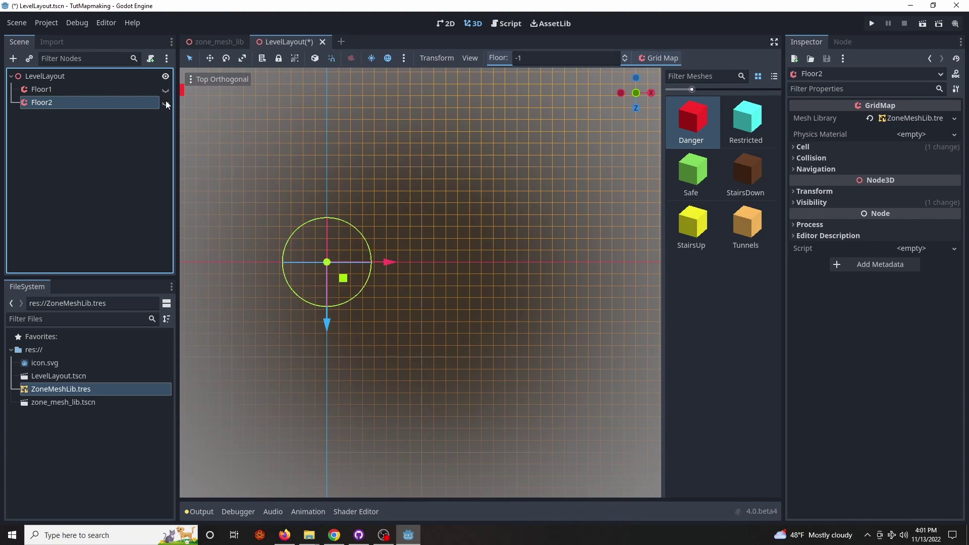
left_click(165, 89)
left_click(165, 106)
left_click(164, 107)
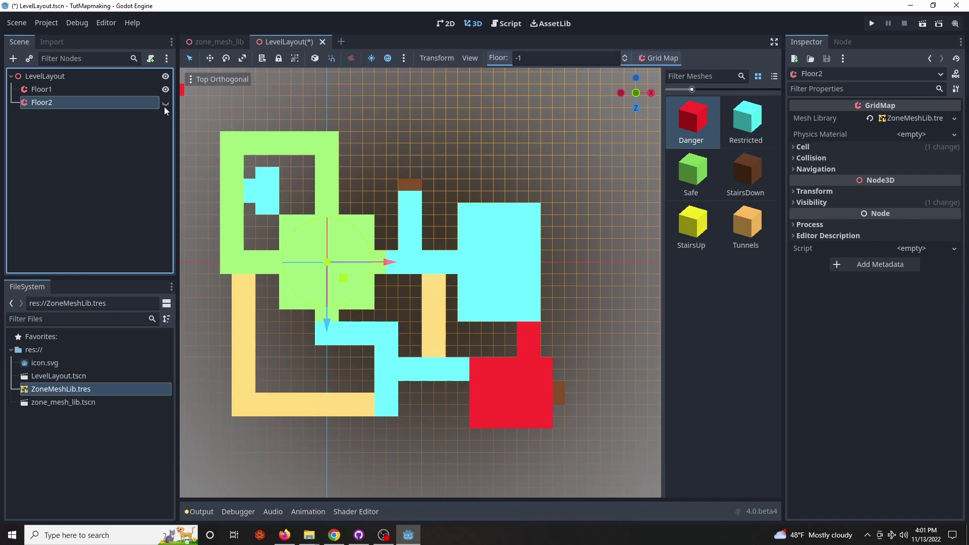
left_click(164, 107)
left_click(164, 107)
left_click(164, 107)
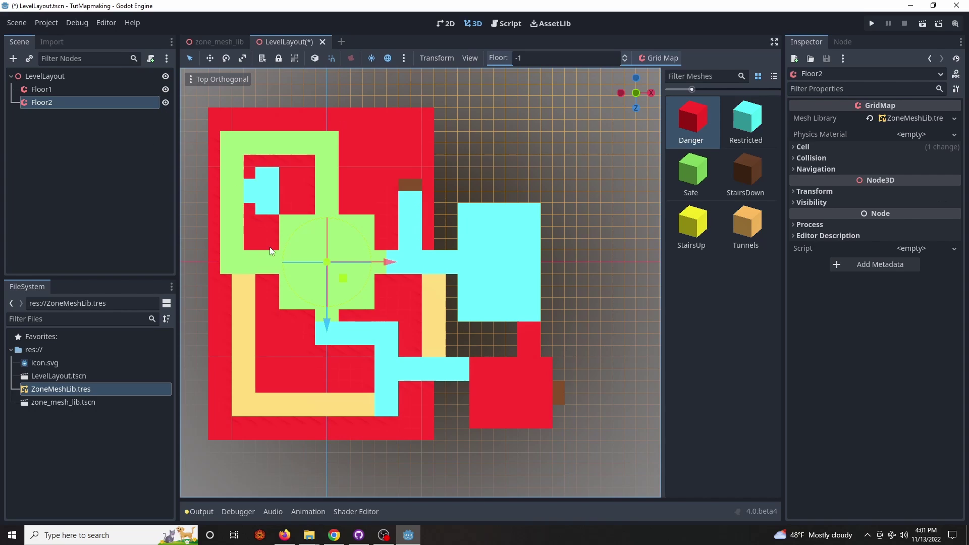
- Place StairsUp cells on Floor2 directly beneath Floor1's two StairsDown spots, toggling Floor1's visibility to align them
left_click(692, 227)
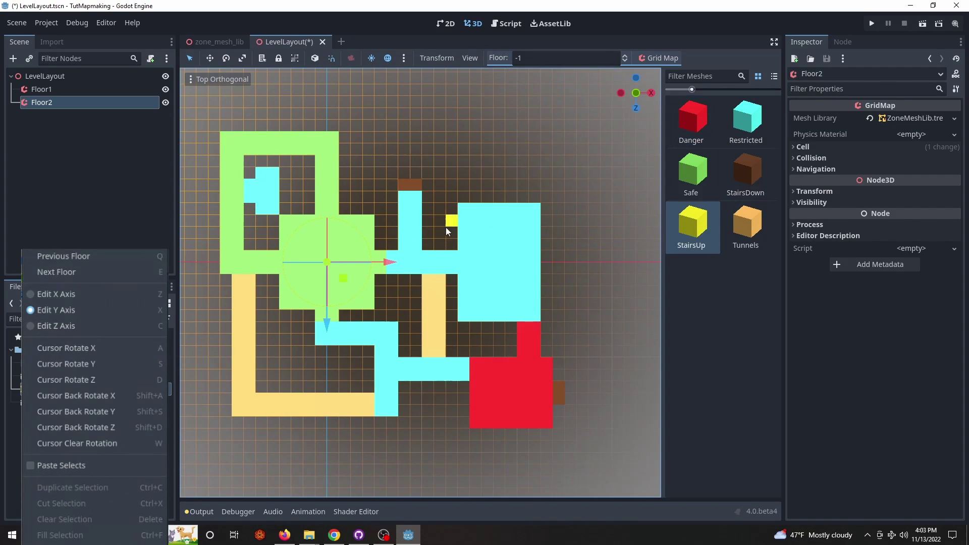
left_click(166, 89)
left_click(165, 89)
left_click(165, 89)
- Paint Tunnels corridors on Floor2 linking the two StairsUp spots, and fill a Tunnels room about 7 by 7 cells along them
left_click(746, 227)
left_click_drag(404, 269, 422, 214)
mouse_move(339, 264)
left_mouse_down("shift")
mouse_move(408, 316)
mouse_move(419, 343)
left_mouse_up("shift")
key("ctrl+f")
mouse_move(404, 351)
left_mouse_down()
mouse_move(401, 381)
mouse_move(393, 376)
mouse_move(402, 406)
mouse_move(543, 400)
mouse_move(536, 380)
mouse_move(421, 386)
mouse_move(419, 353)
left_mouse_up()
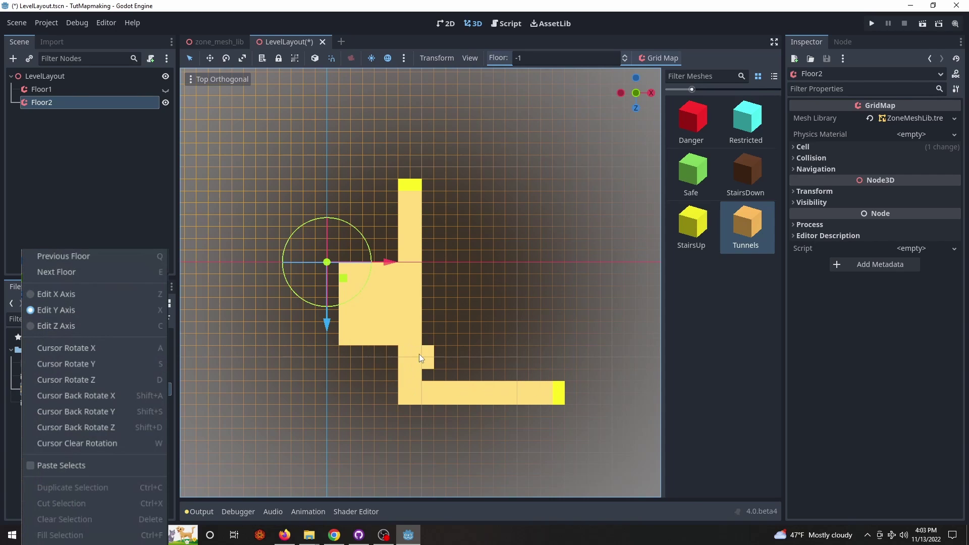
- Paint a Danger room on Floor2 to the right of the tunnels, with Danger passages to the upper, middle and lower tunnel sections
left_click(692, 121)
mouse_move(427, 302)
left_mouse_down()
mouse_move(473, 276)
mouse_move(497, 361)
left_mouse_up()
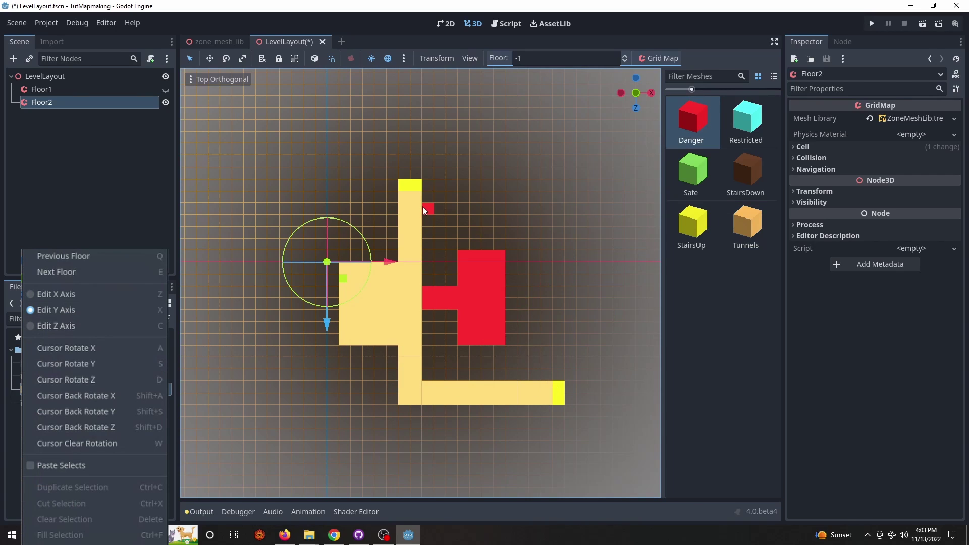
mouse_move(422, 207)
left_mouse_down()
mouse_move(466, 245)
mouse_move(477, 243)
mouse_move(494, 379)
left_mouse_up()
- Paint a Safe passage ending in a small Safe room to the right of Floor2's Danger room, and show Floor1 again
left_click(691, 174)
mouse_move(510, 296)
left_mouse_down()
mouse_move(561, 359)
mouse_move(574, 281)
left_mouse_up()
left_click(166, 90)
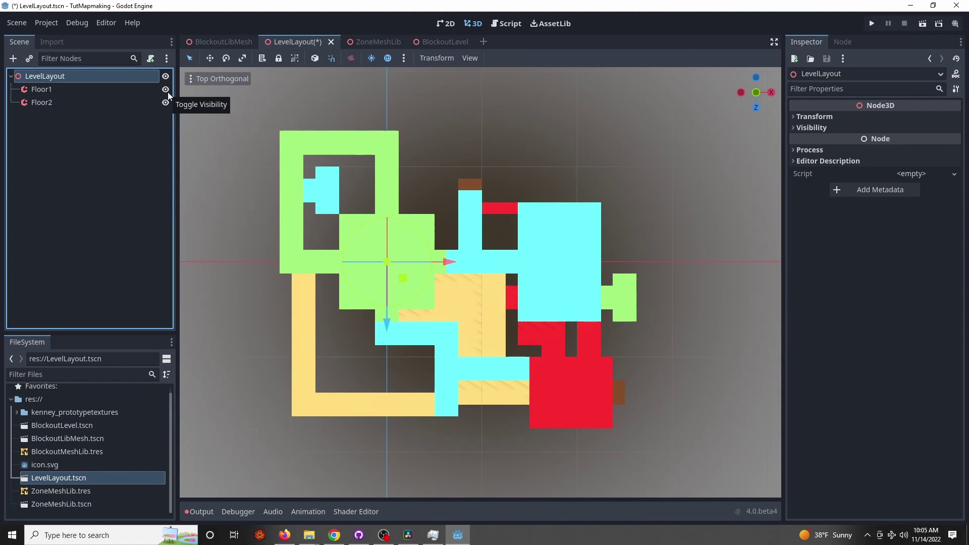
- Toggle Floor1's visibility to compare its layout with the Floor2 layout beneath it
left_click(166, 89)
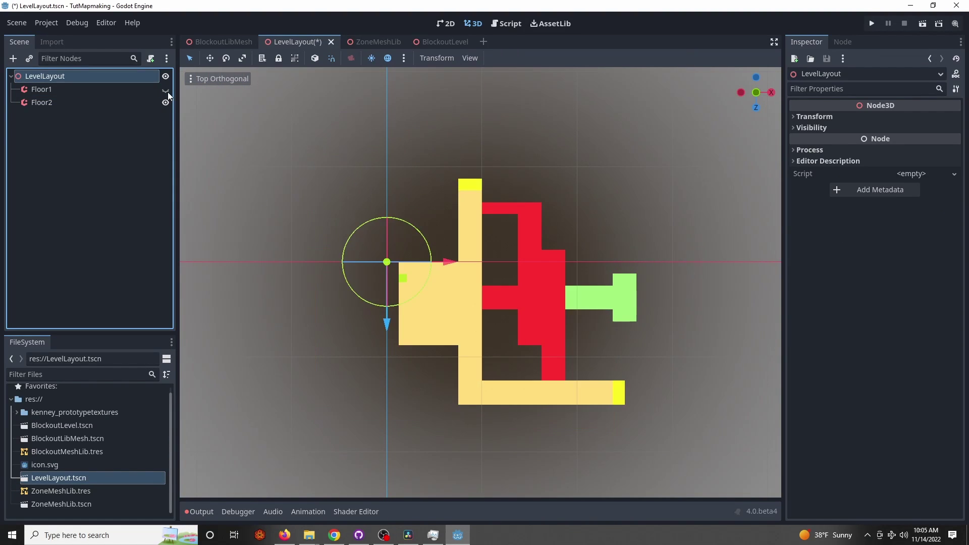
left_click(166, 89)
left_click(165, 89)
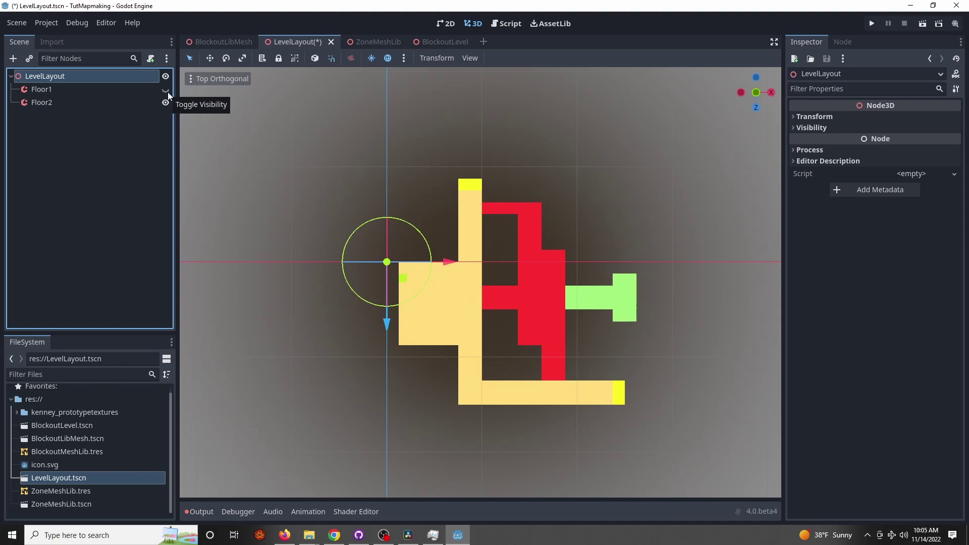
left_click(165, 90)
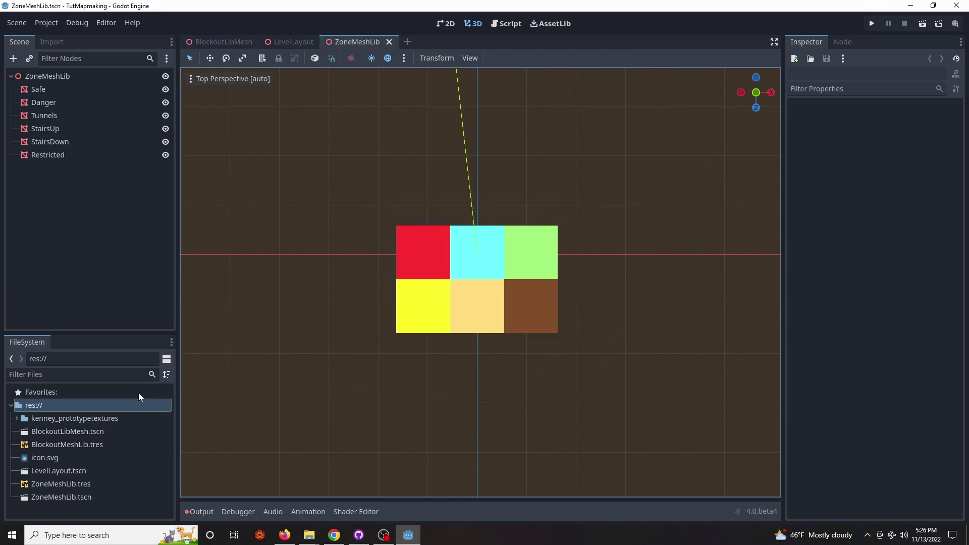
- Create a new 3D scene named BlockoutLevel in the project's root folder
right_click(138, 394)
left_click(186, 459)
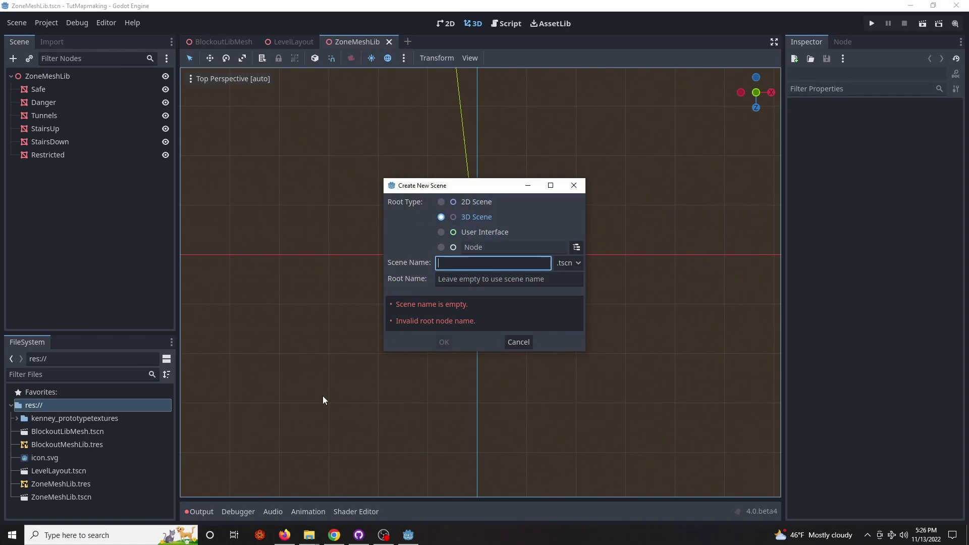
type("BlockoutLevel")
- Add a GridMap child node to BlockoutLevel with BlockoutMeshLib.tres as its mesh library, and set the viewport to top view
right_click(103, 77)
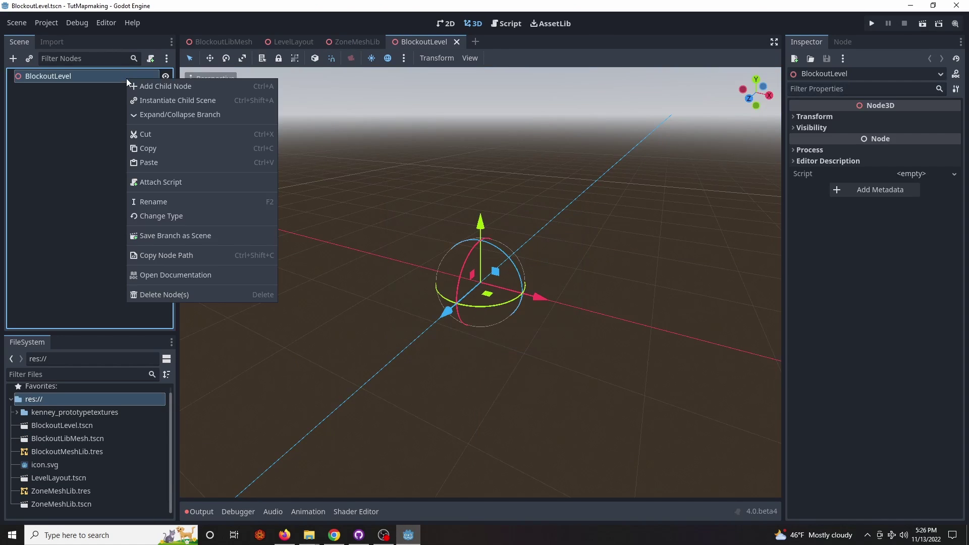
left_click(131, 84)
double_click(366, 181)
left_click_drag(93, 452, 916, 118)
left_click(214, 80)
left_click(216, 90)
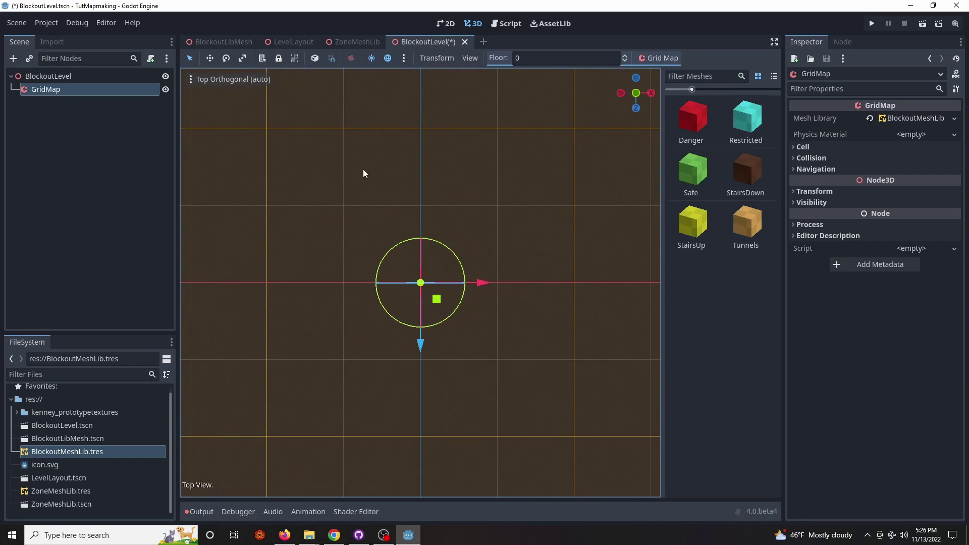